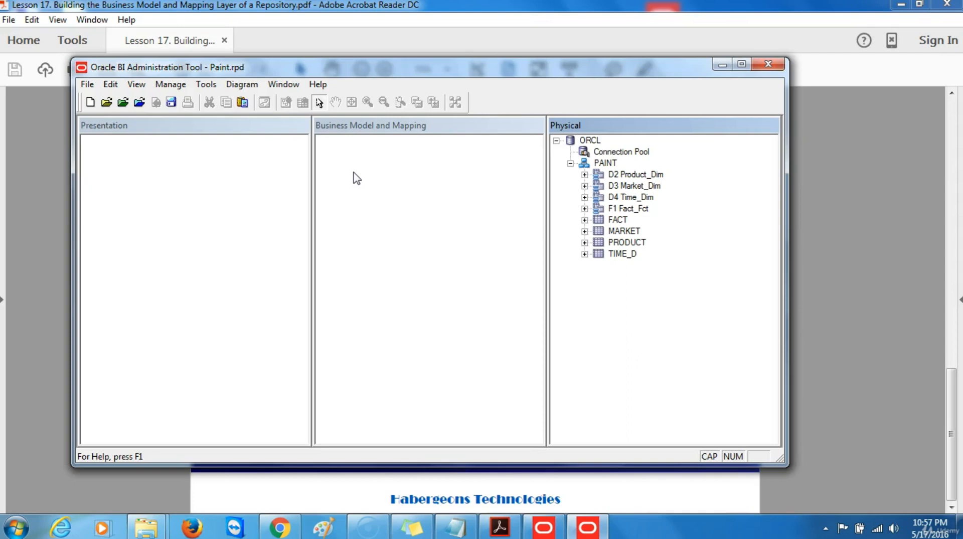
# Step: Create a new business model named Paint in the Business Model and Mapping layer, keeping it disabled
pyautogui.rightClick(356, 178)
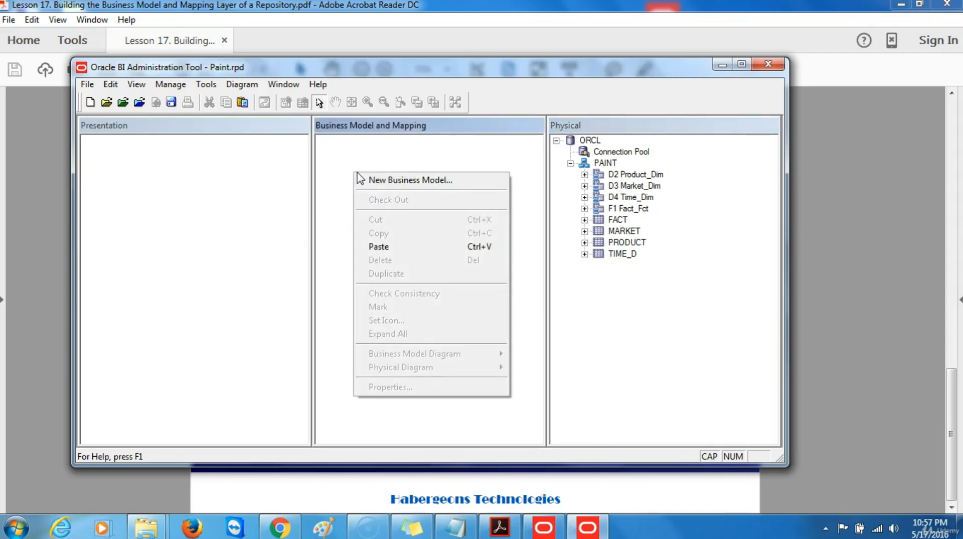
pyautogui.click(363, 180)
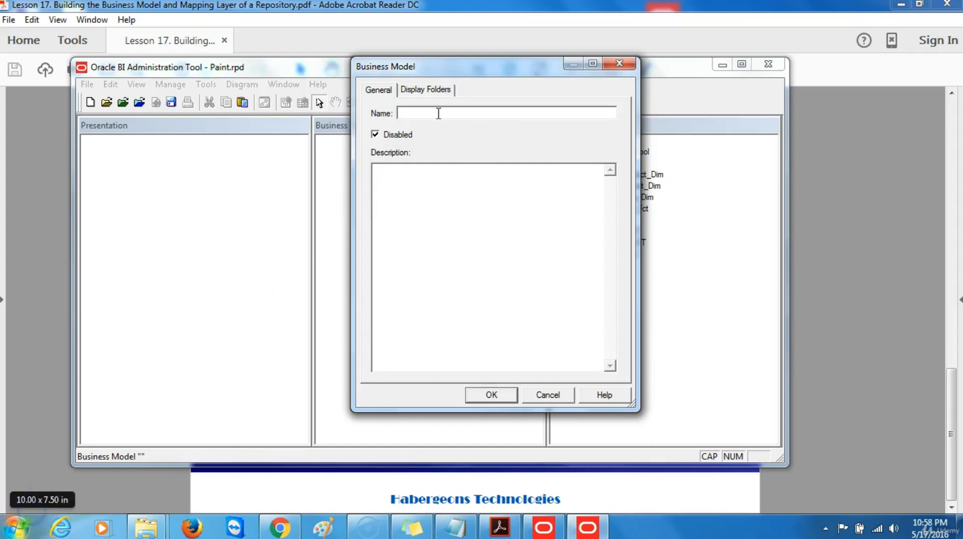
pyautogui.write('Pain')
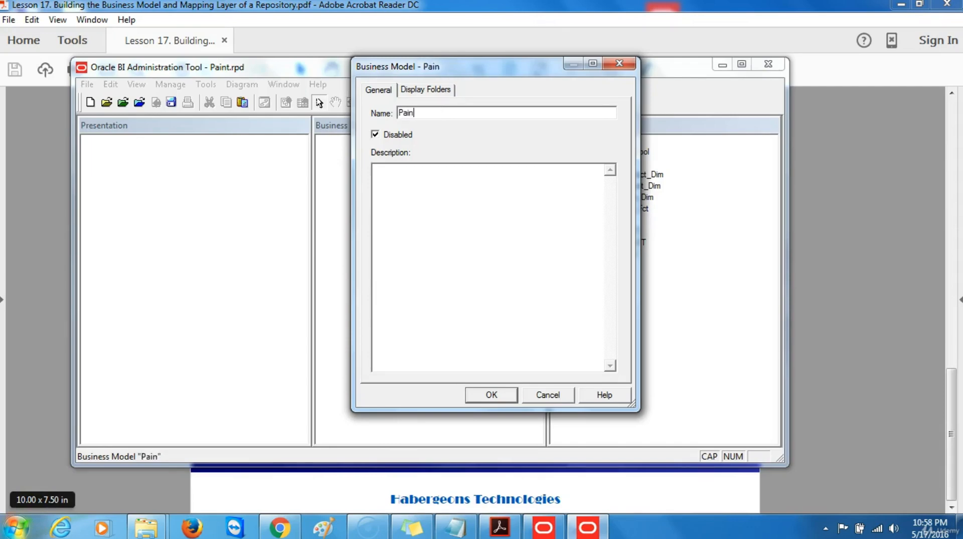
pyautogui.write('t')
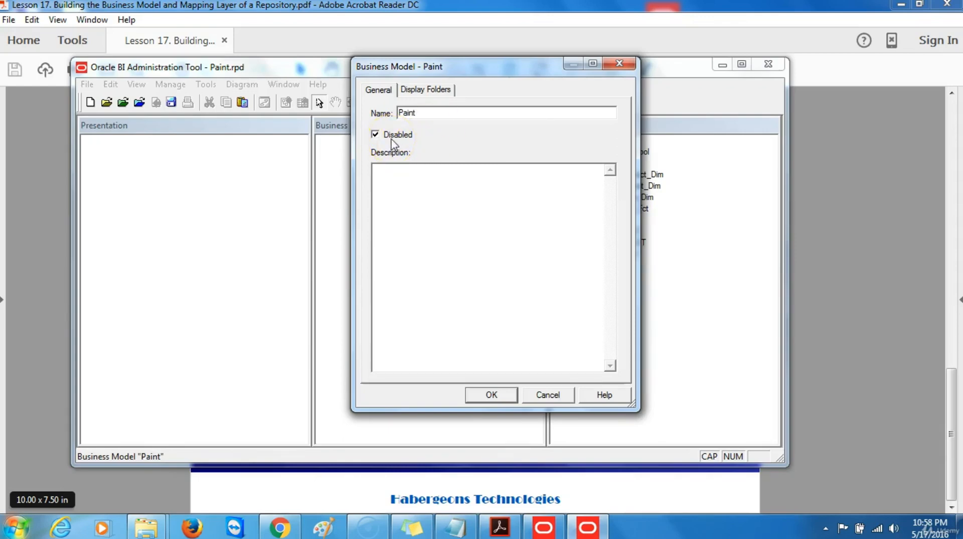
pyautogui.click(491, 394)
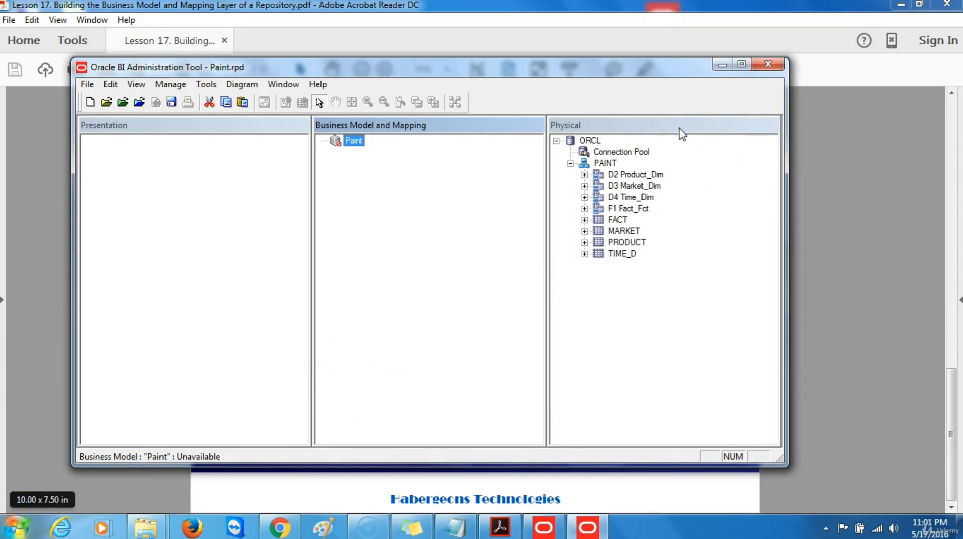
# Step: Add the physical alias tables D2 Product_Dim, D3 Market_Dim, D4 Time_Dim and F1 Fact_Fct to the Paint business model
pyautogui.click(634, 176)
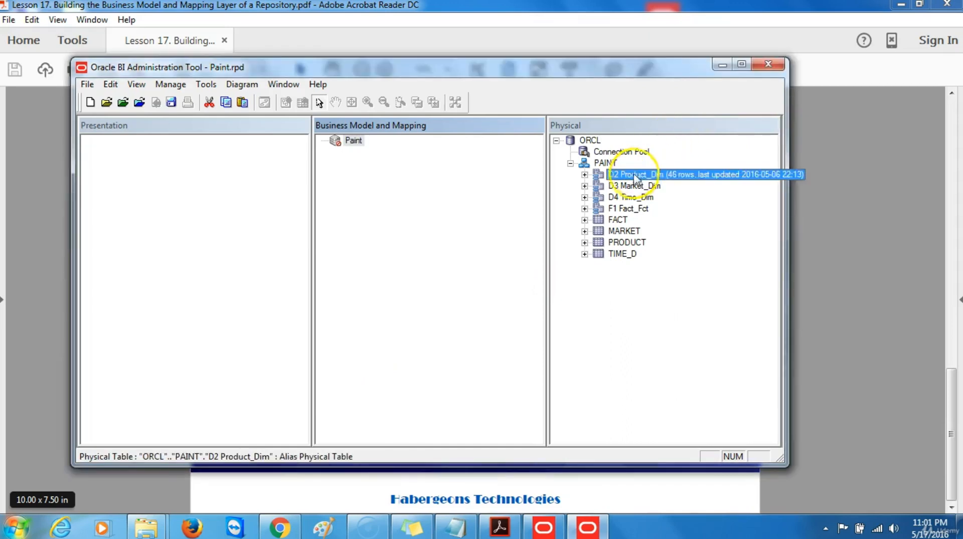
pyautogui.keyDown('ctrl'); pyautogui.click(633, 186); pyautogui.keyUp('ctrl')
pyautogui.keyDown('ctrl'); pyautogui.click(631, 197); pyautogui.keyUp('ctrl')
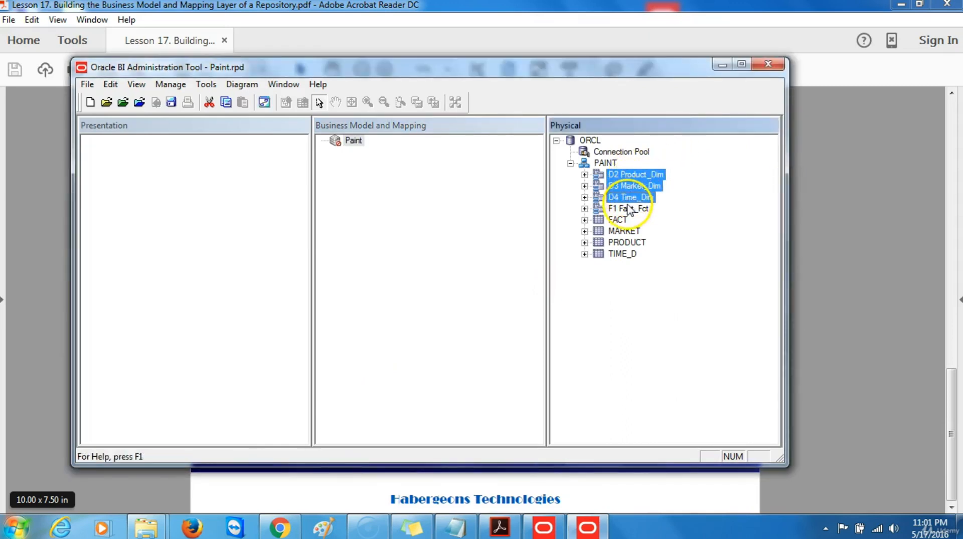
pyautogui.keyDown('ctrl'); pyautogui.click(629, 208); pyautogui.keyUp('ctrl')
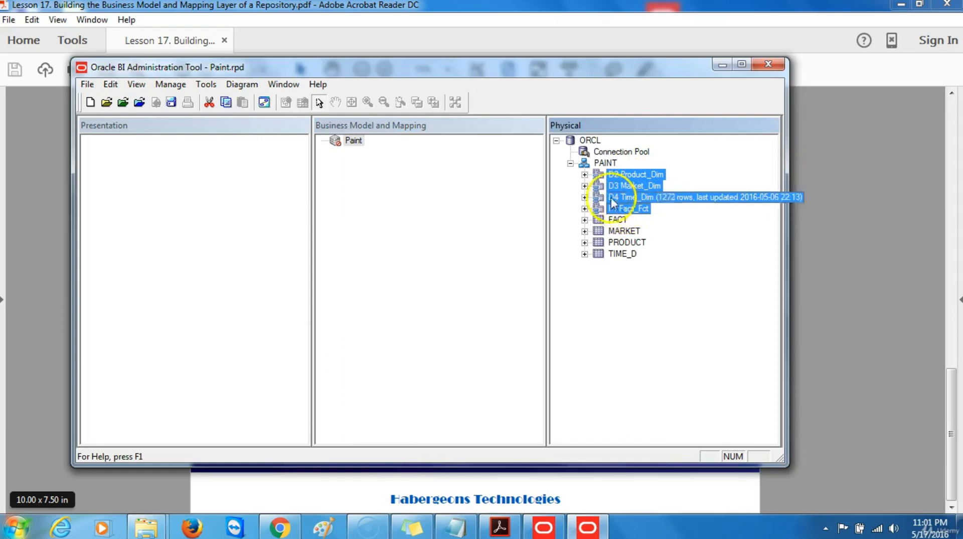
pyautogui.moveTo(603, 185)
pyautogui.mouseDown()
pyautogui.moveTo(531, 159)
pyautogui.moveTo(354, 139)
pyautogui.mouseUp()
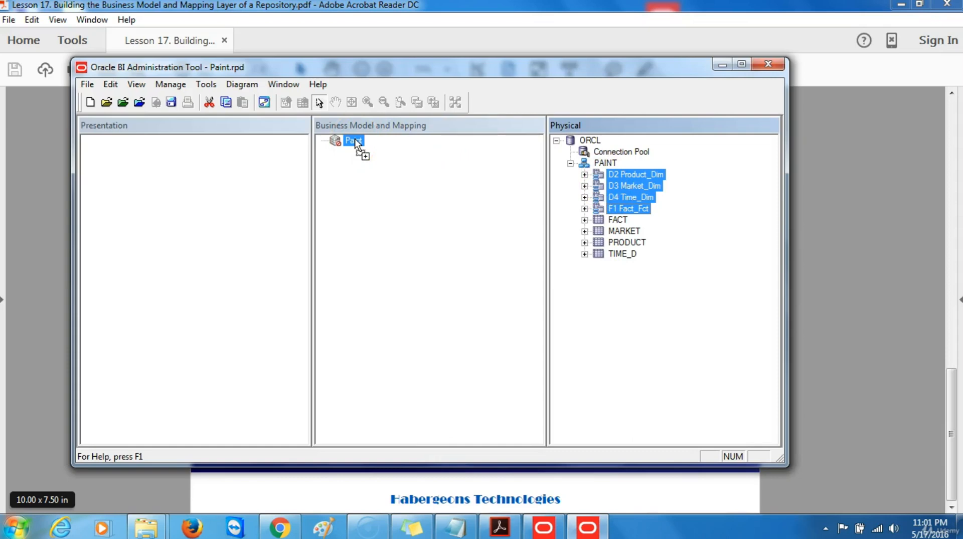
pyautogui.moveTo(354, 138); pyautogui.dragTo(355, 140)
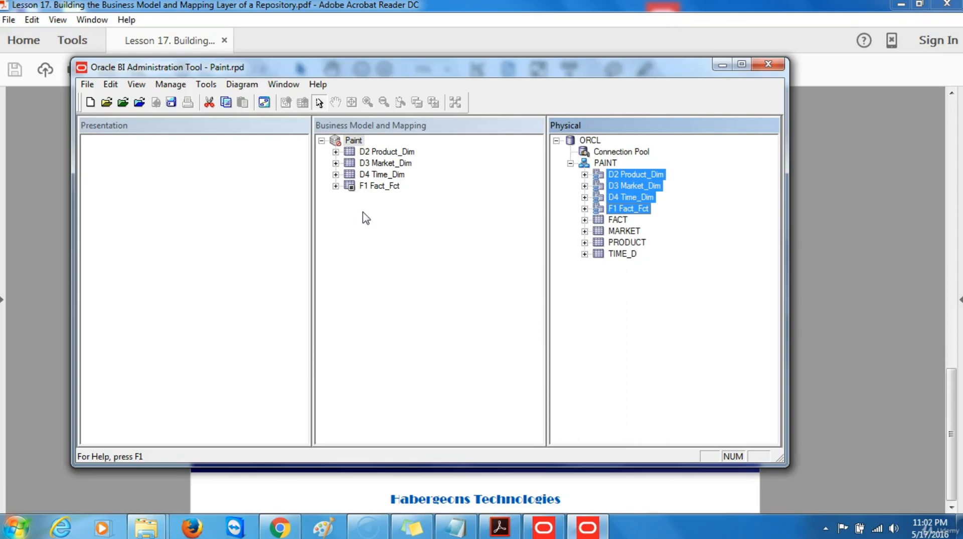
# Step: Review the four logical tables under Paint and display the whole business model diagram
pyautogui.click(351, 152)
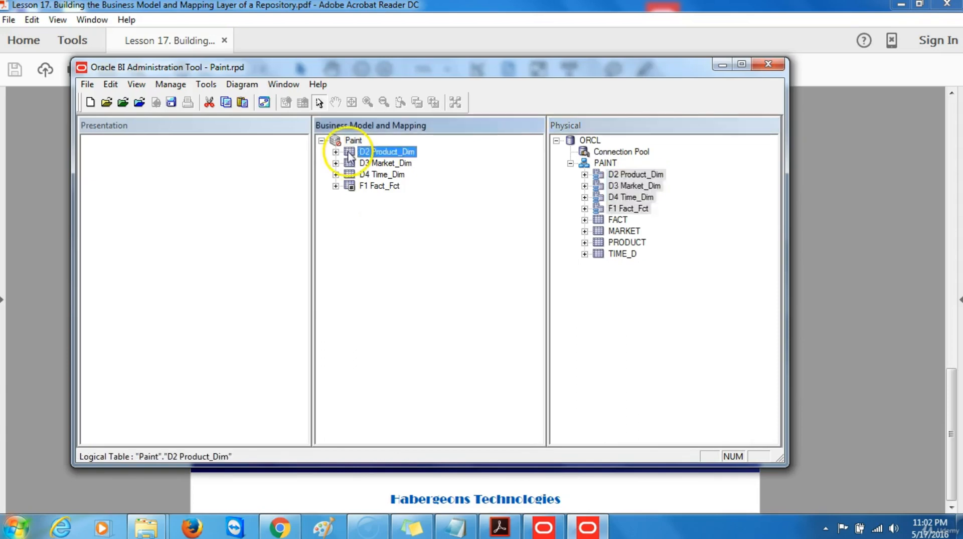
pyautogui.click(351, 164)
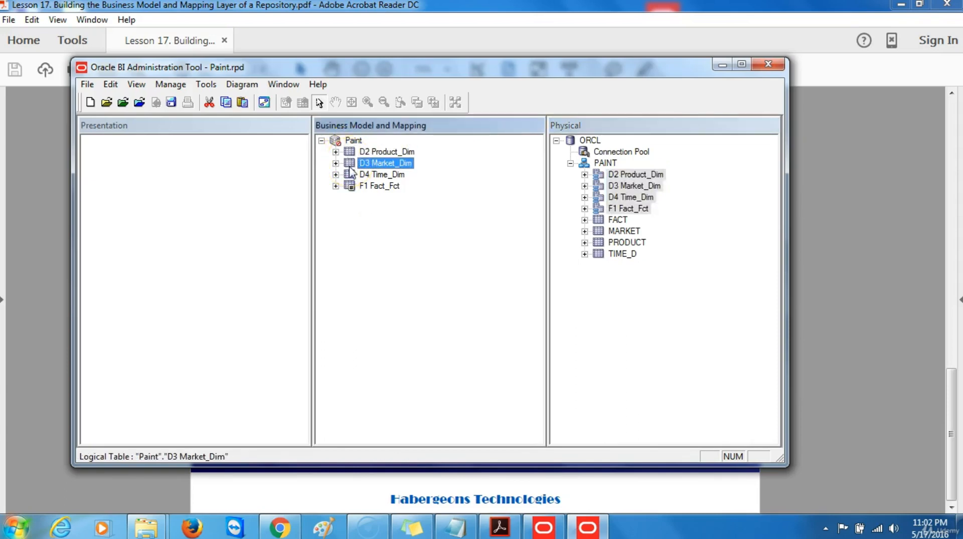
pyautogui.click(352, 175)
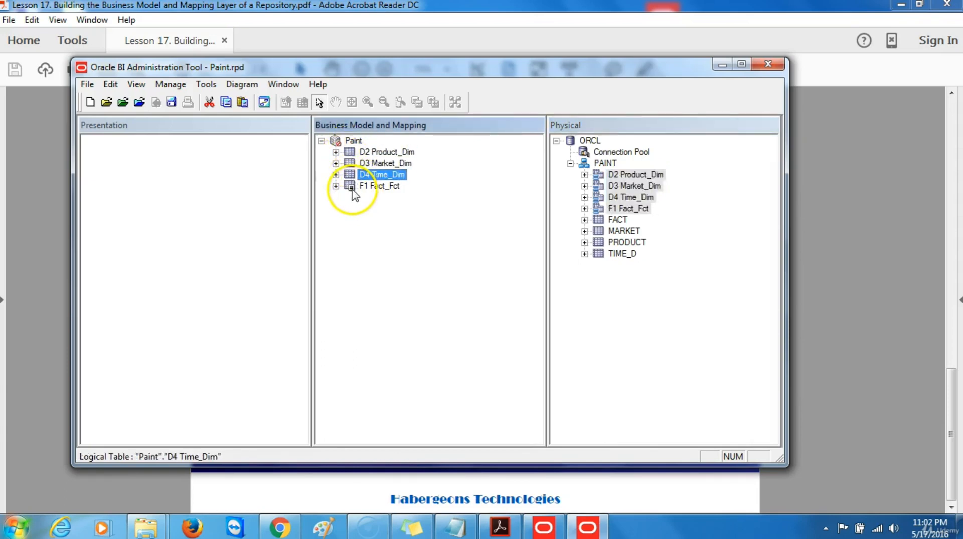
pyautogui.click(352, 188)
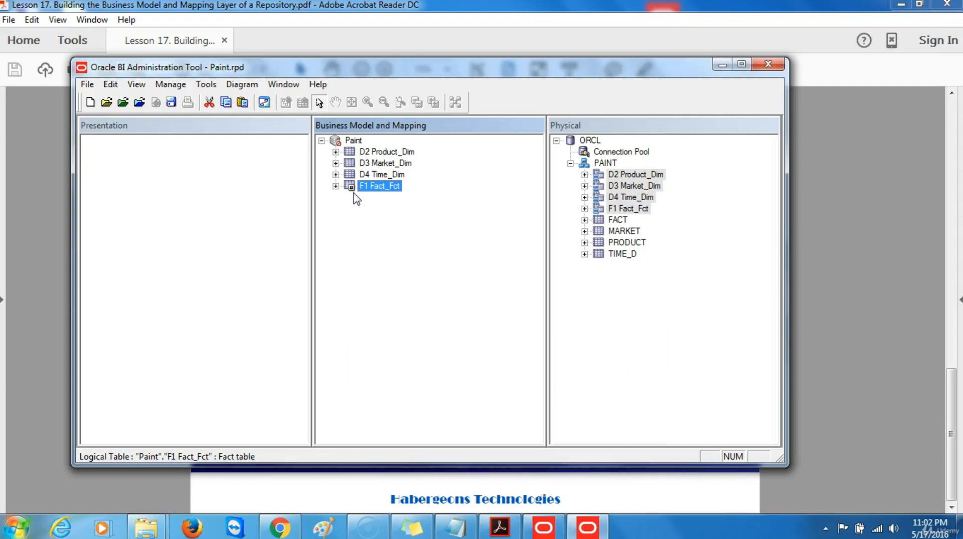
pyautogui.click(362, 195)
pyautogui.rightClick(351, 140)
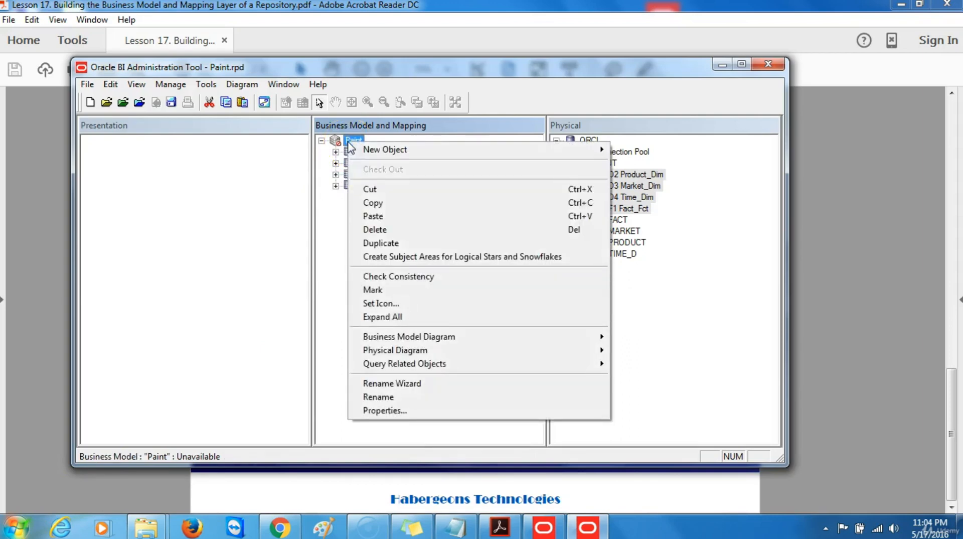
pyautogui.moveTo(392, 336)
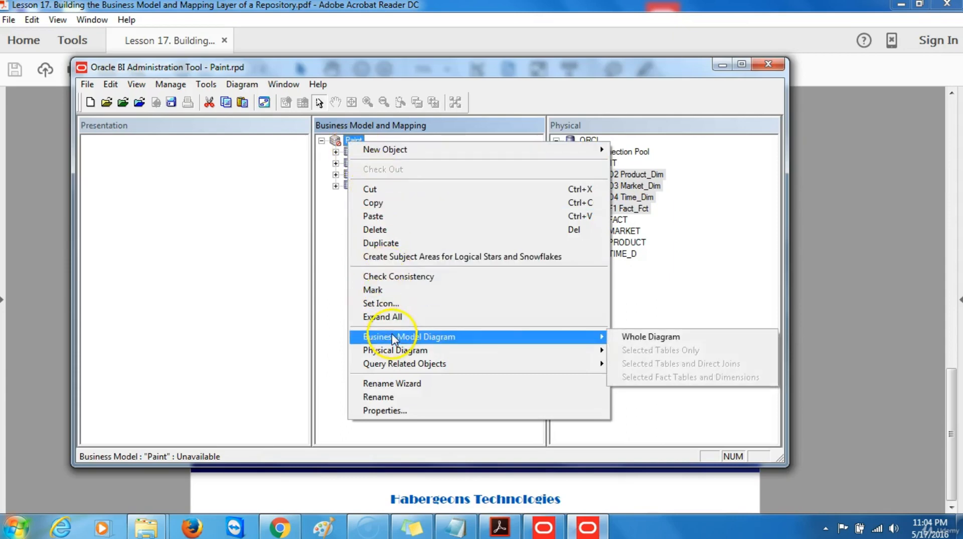
pyautogui.click(642, 339)
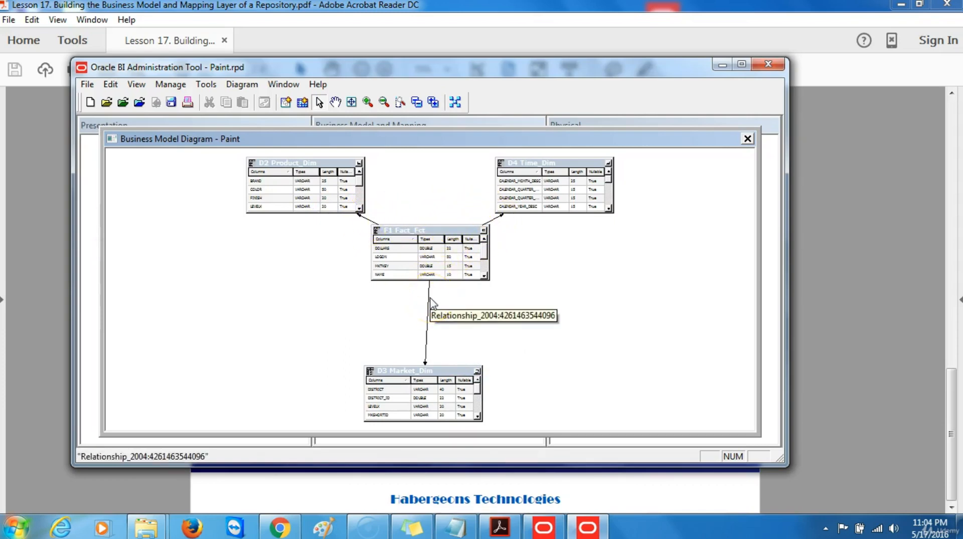
pyautogui.click(511, 304)
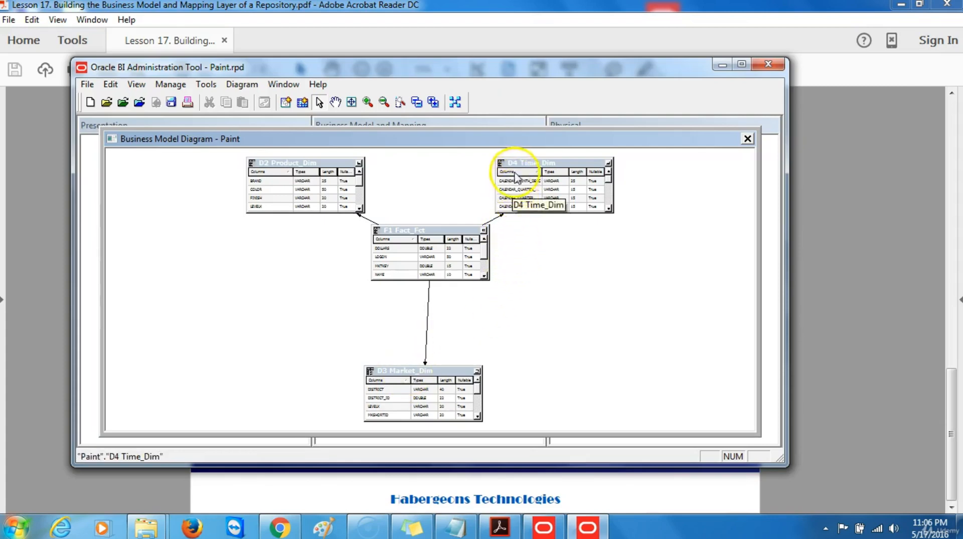
# Step: Examine the logical join between F1 Fact_Fct and D4 Time_Dim, accept it as is, and close the business model diagram
pyautogui.click(553, 165)
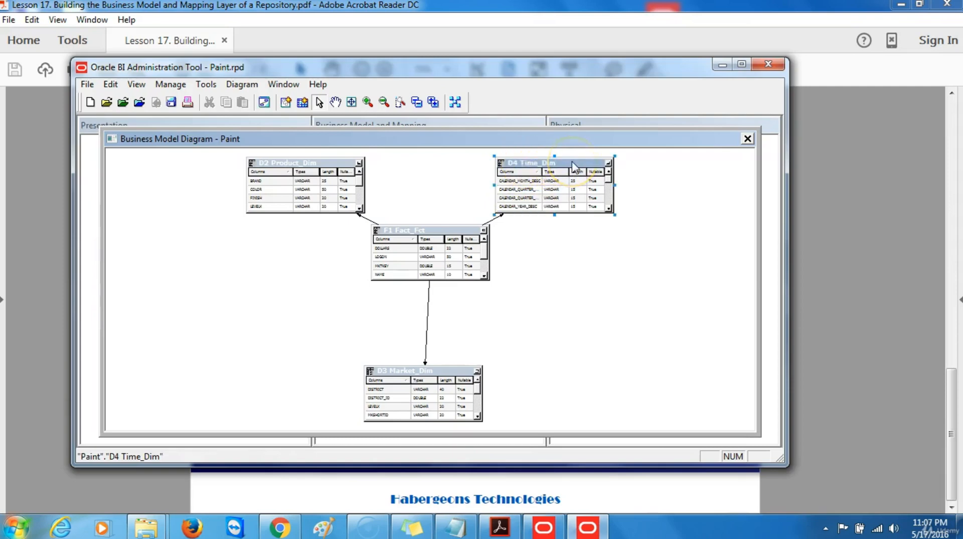
pyautogui.click(438, 234)
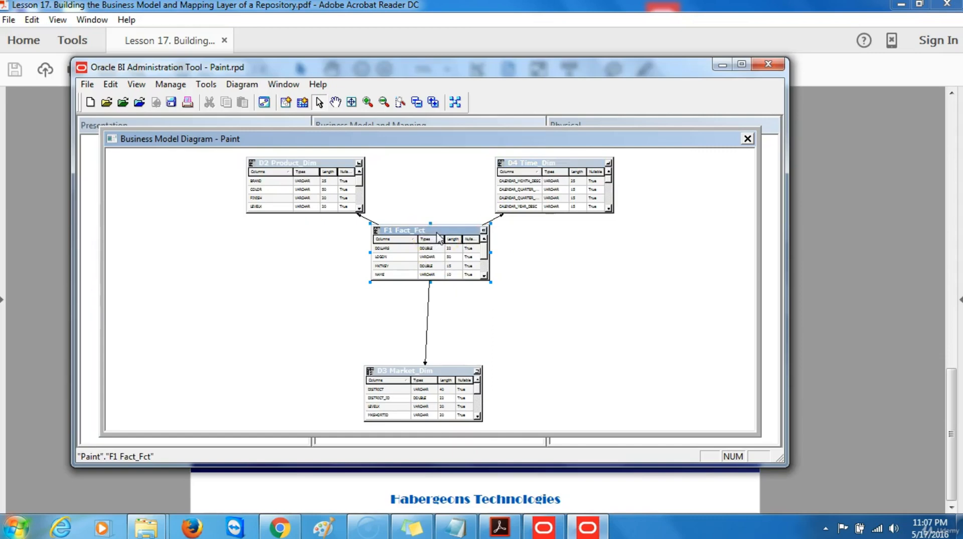
pyautogui.click(495, 217)
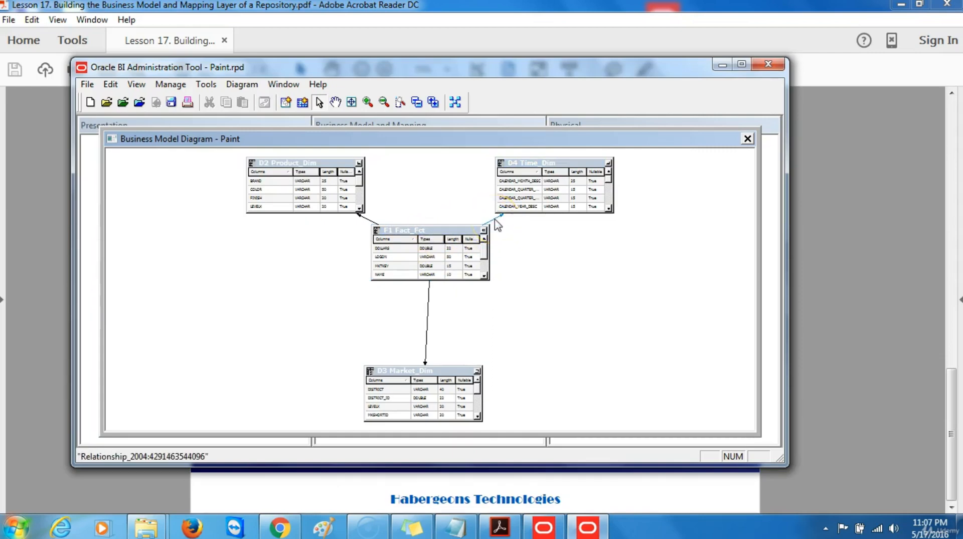
pyautogui.doubleClick(495, 220)
pyautogui.click(468, 232)
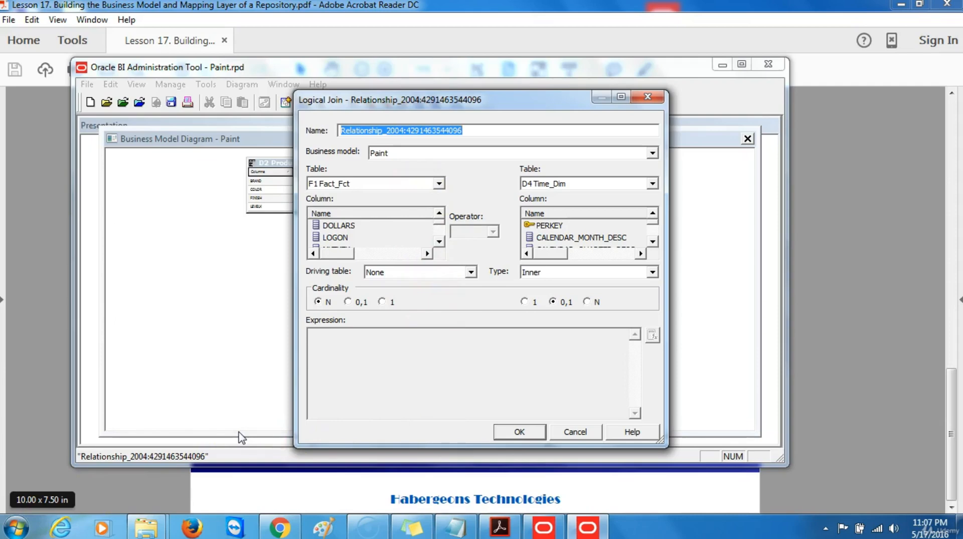
pyautogui.click(344, 339)
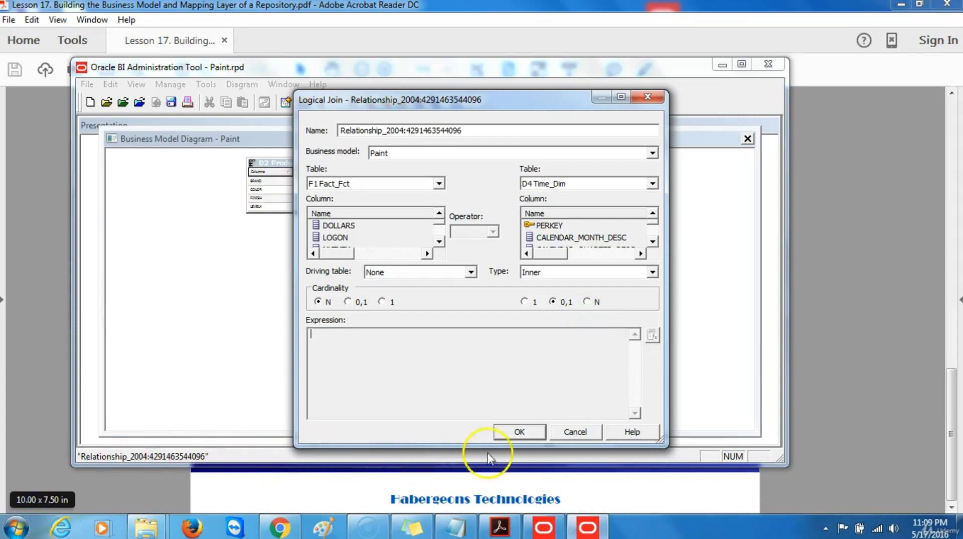
pyautogui.click(518, 431)
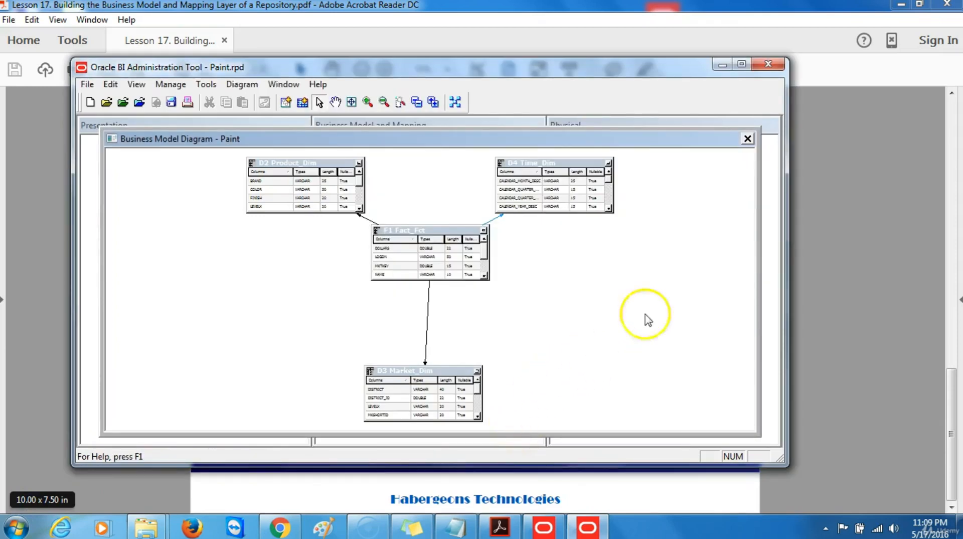
pyautogui.click(747, 139)
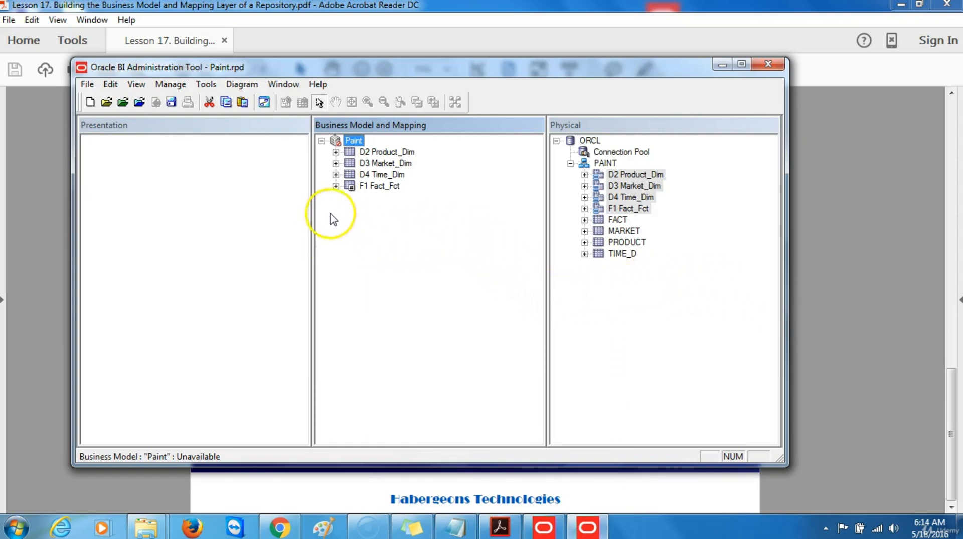
# Step: Expand the D2 Product_Dim, D3 Market_Dim, D4 Time_Dim and F1 Fact_Fct logical tables to examine their columns and keys
pyautogui.click(335, 151)
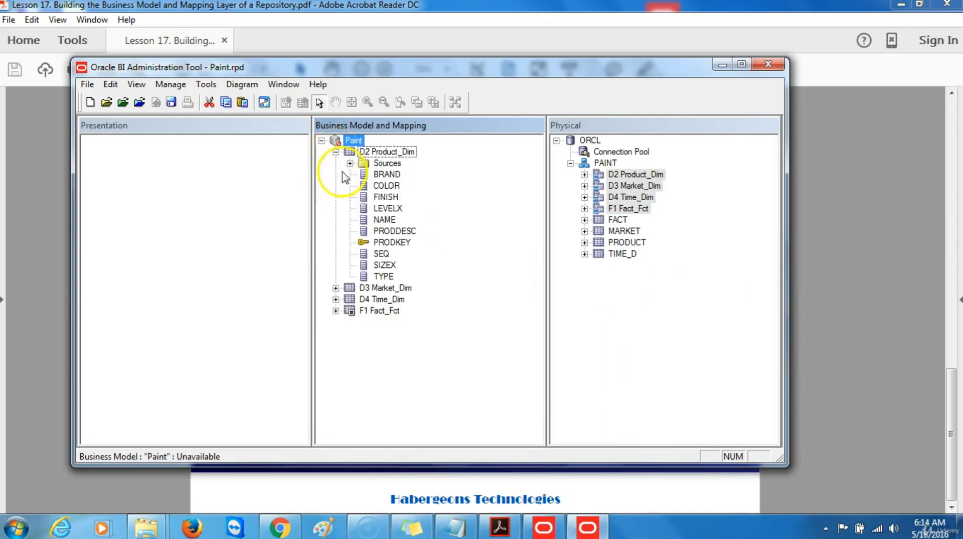
pyautogui.click(335, 288)
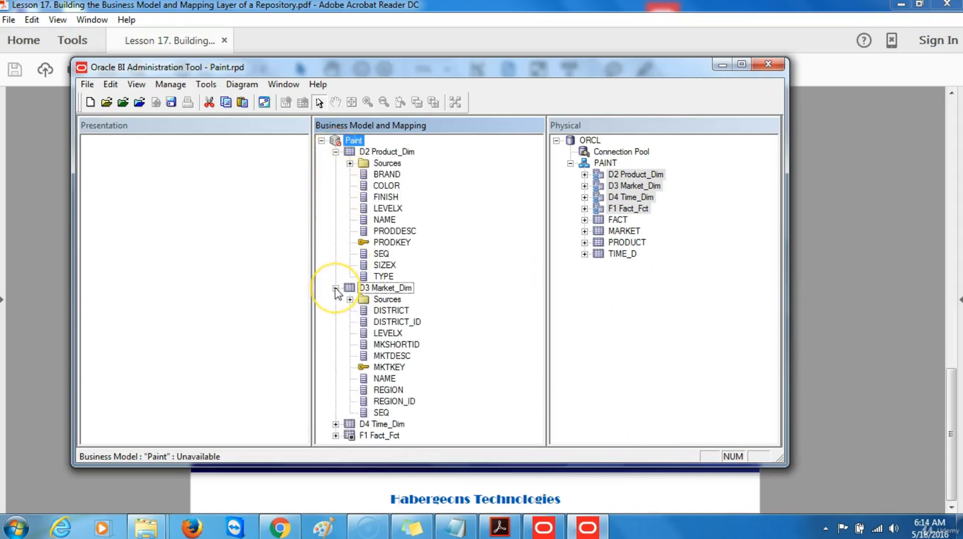
pyautogui.click(335, 424)
pyautogui.click(335, 443)
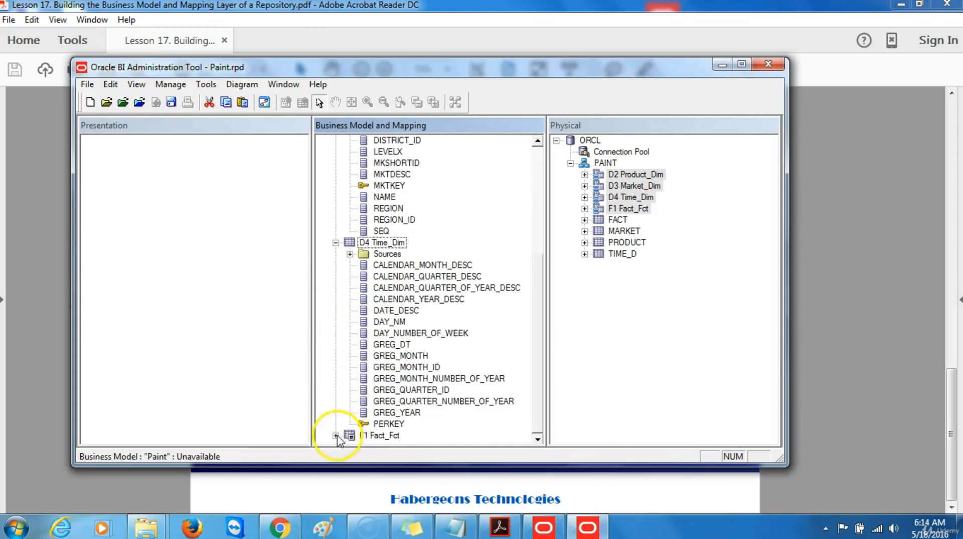
pyautogui.click(335, 433)
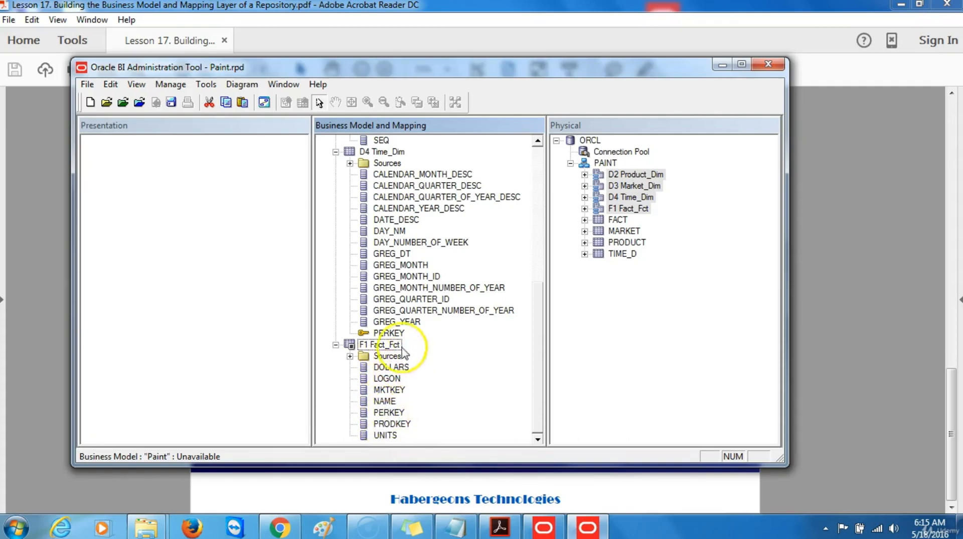
pyautogui.scroll(2, 344, 304)
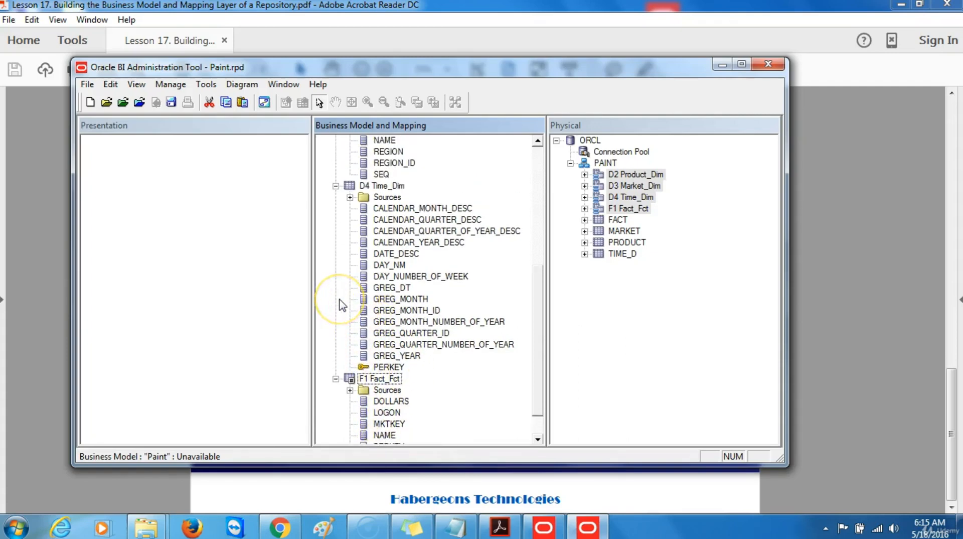
pyautogui.scroll(1, 342, 304)
pyautogui.scroll(1, 342, 304)
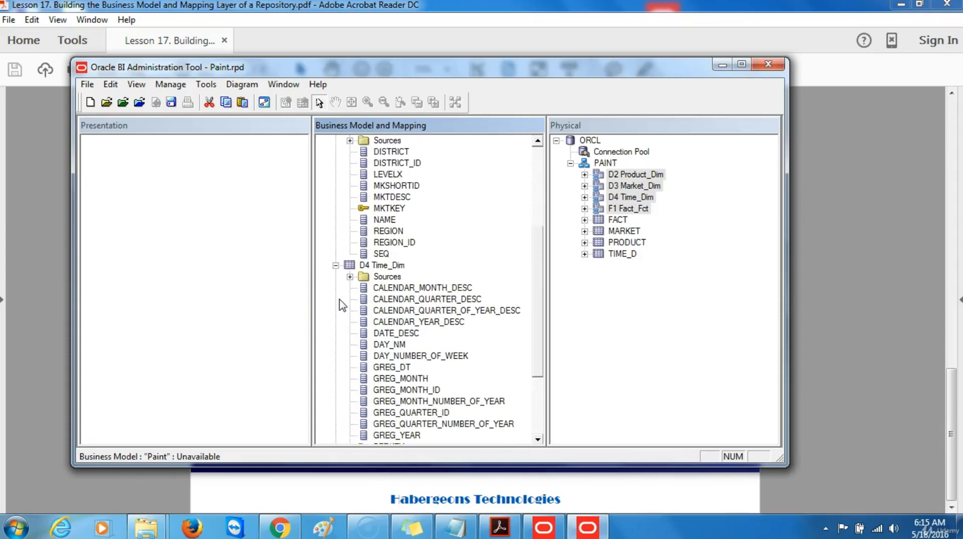
pyautogui.scroll(3, 343, 304)
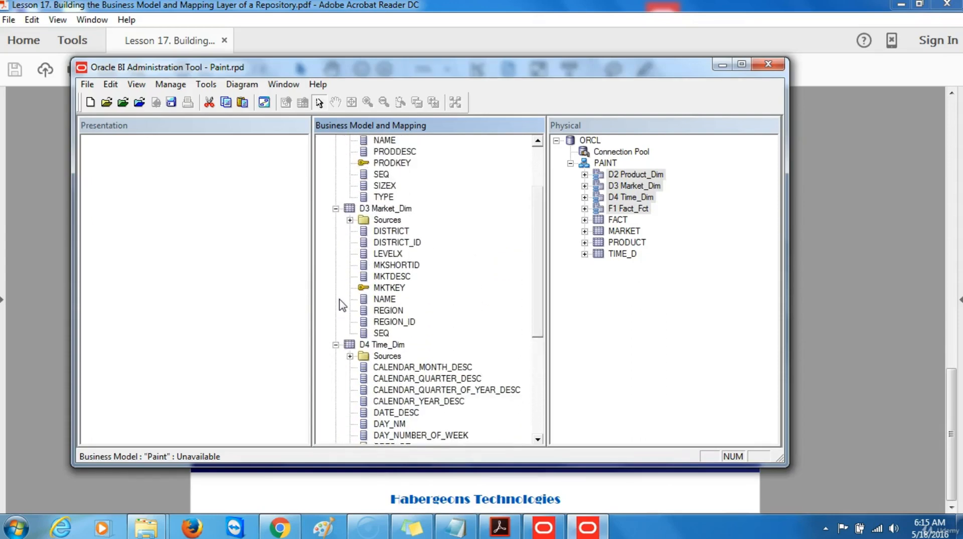
pyautogui.scroll(3, 343, 305)
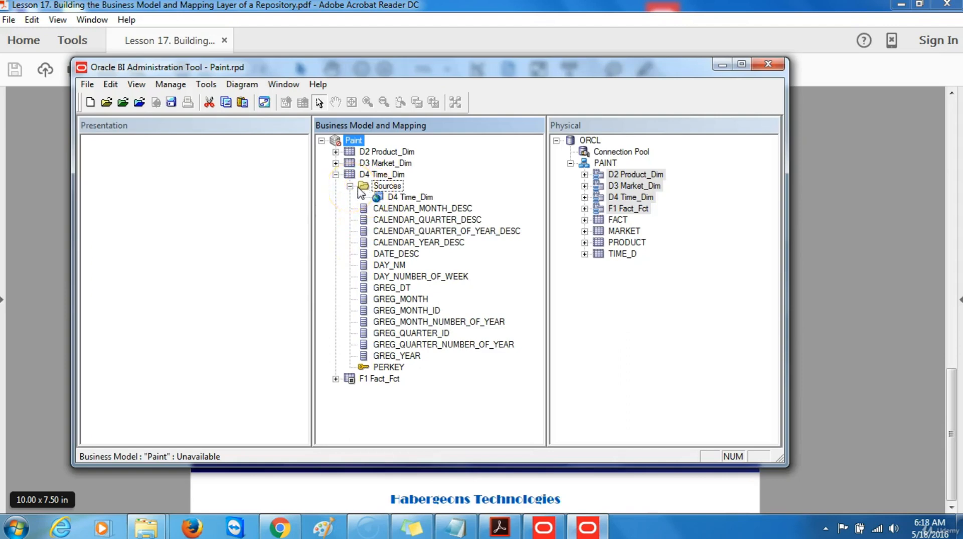
# Step: Rename the logical table source of D4 Time_Dim to LTS1 Time, checking its content settings before accepting
pyautogui.doubleClick(382, 201)
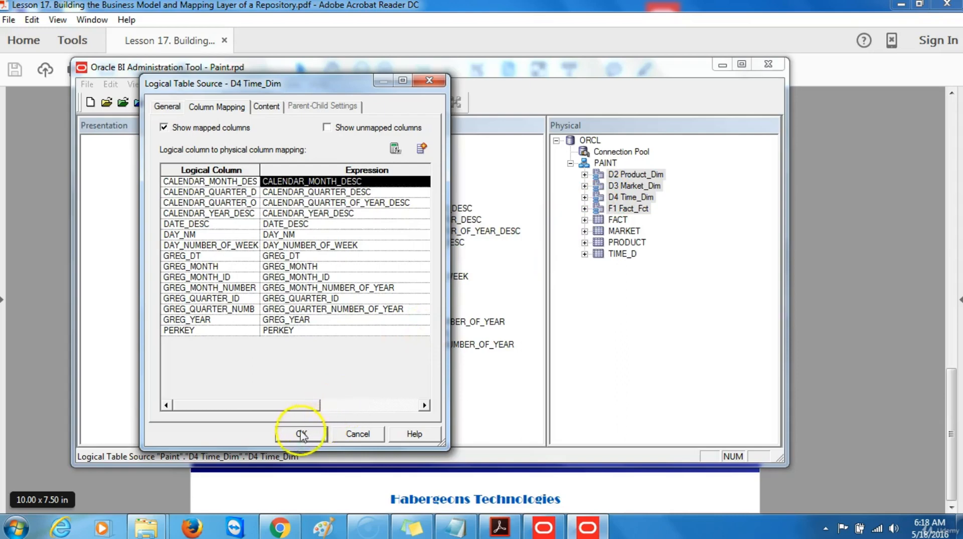
pyautogui.click(173, 109)
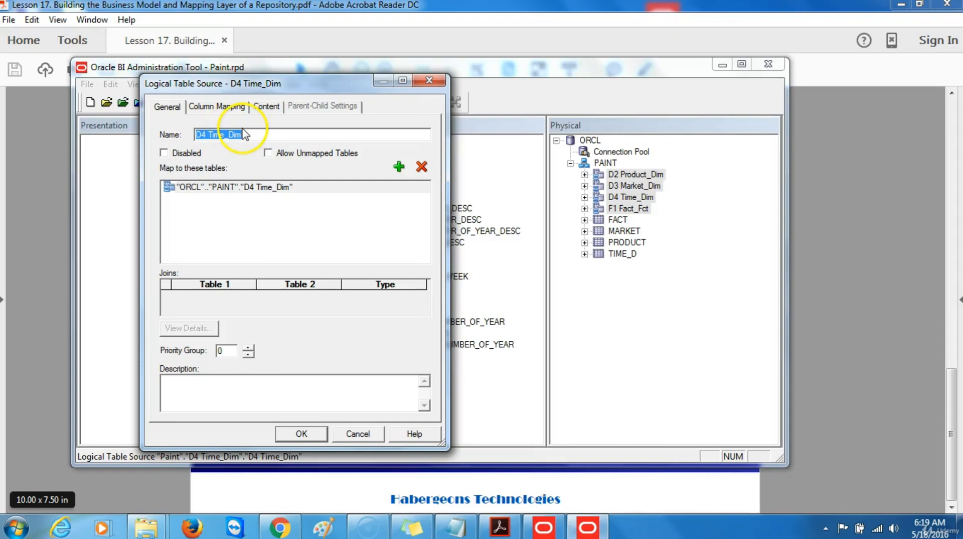
pyautogui.write('LTS')
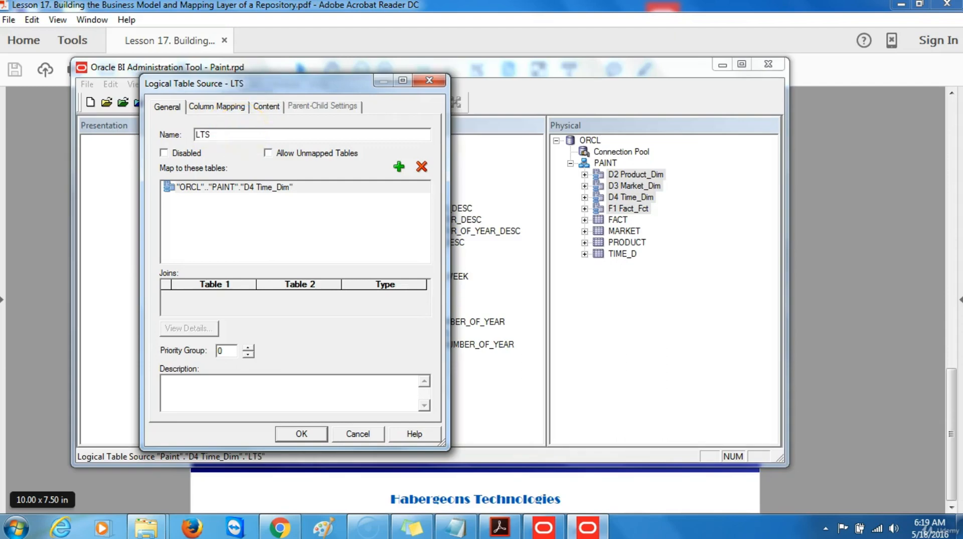
pyautogui.write('1 Time')
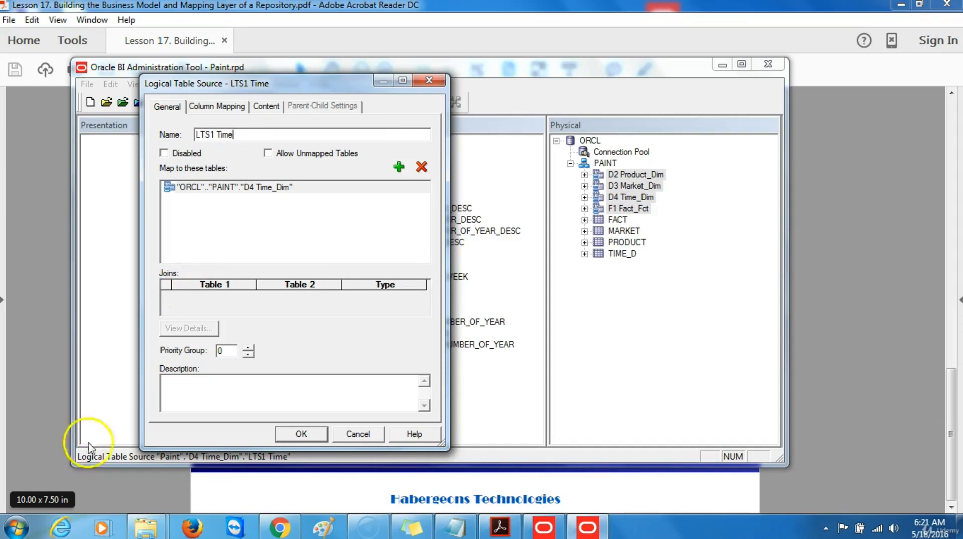
pyautogui.click(267, 107)
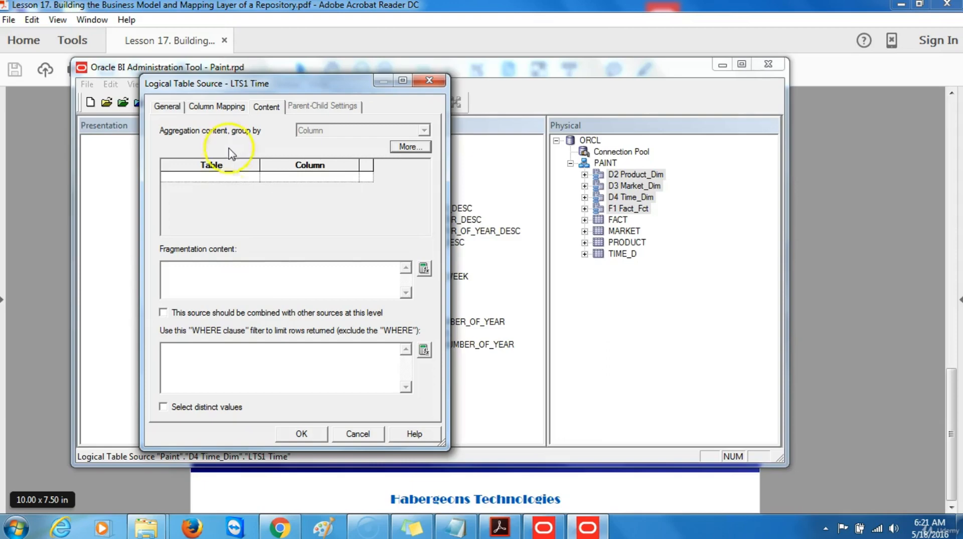
pyautogui.click(300, 434)
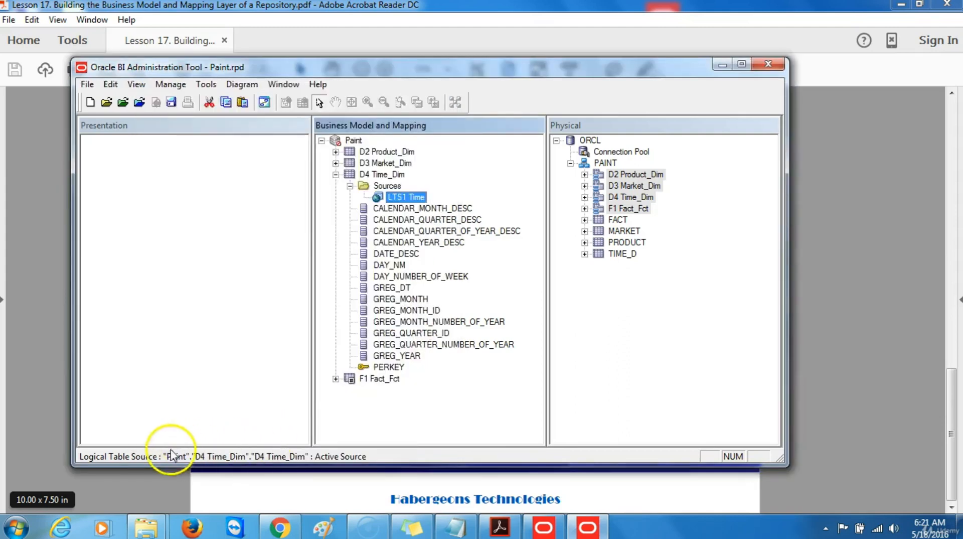